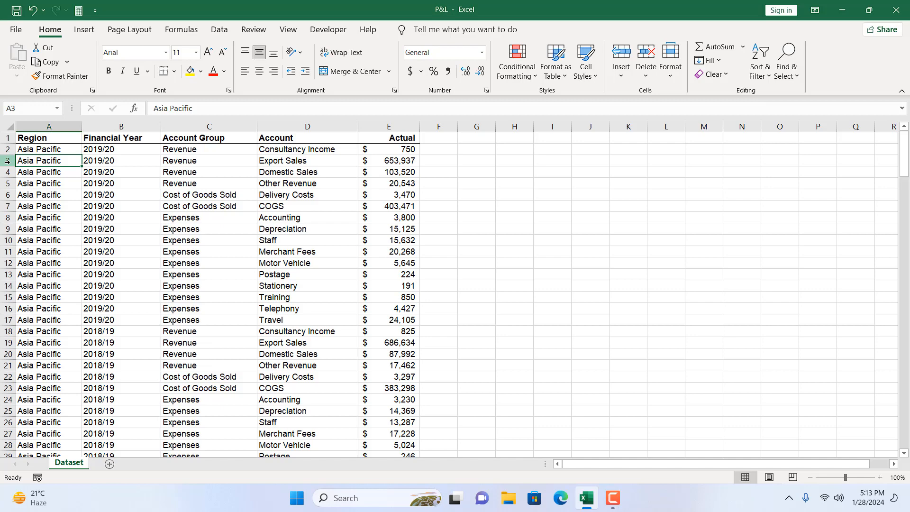
# Insert one blank row above the 2019/20 Export Sales record in row 3
pyautogui.click(8, 160)
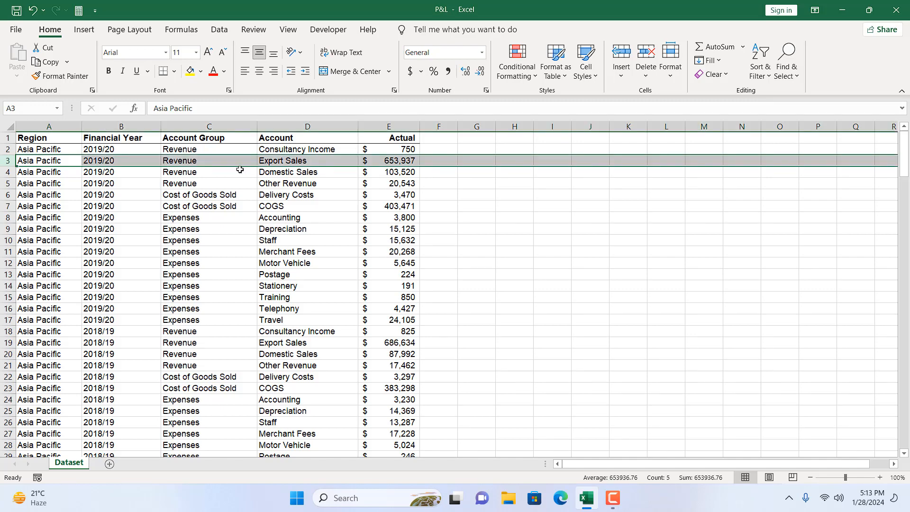
pyautogui.rightClick(24, 161)
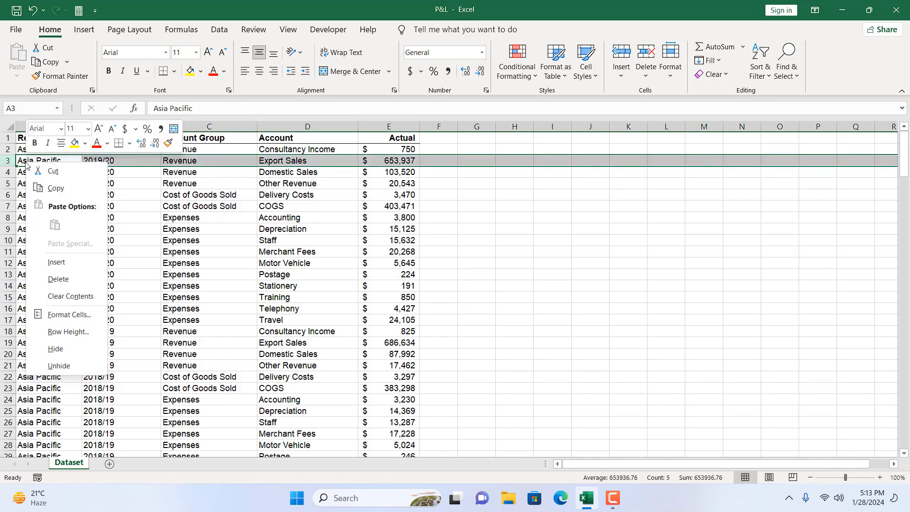
pyautogui.click(56, 262)
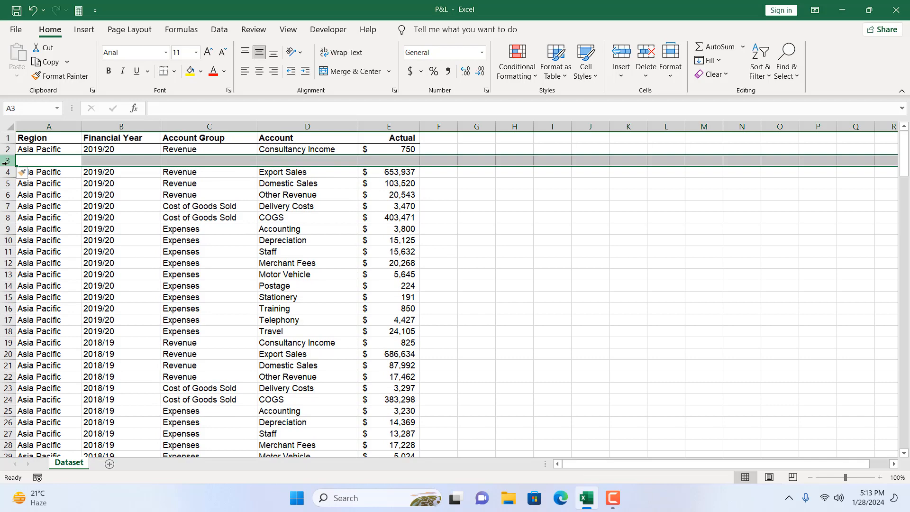
# Insert one blank row directly below the header, above the Consultancy Income record in row 2
pyautogui.click(6, 171)
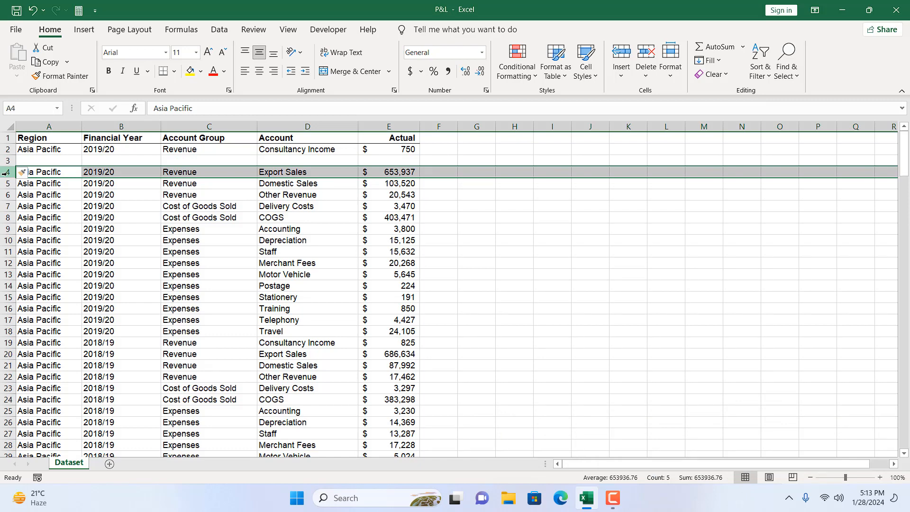
pyautogui.click(10, 147)
pyautogui.rightClick(10, 148)
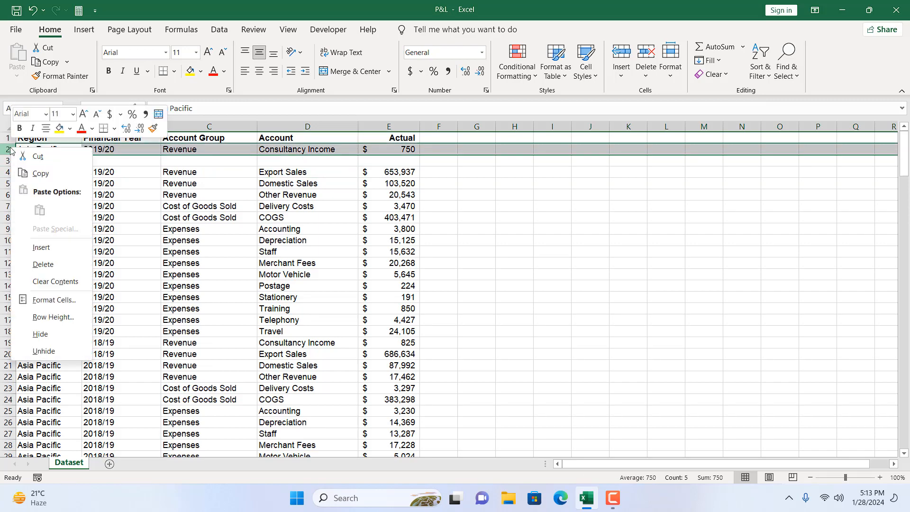
pyautogui.click(65, 247)
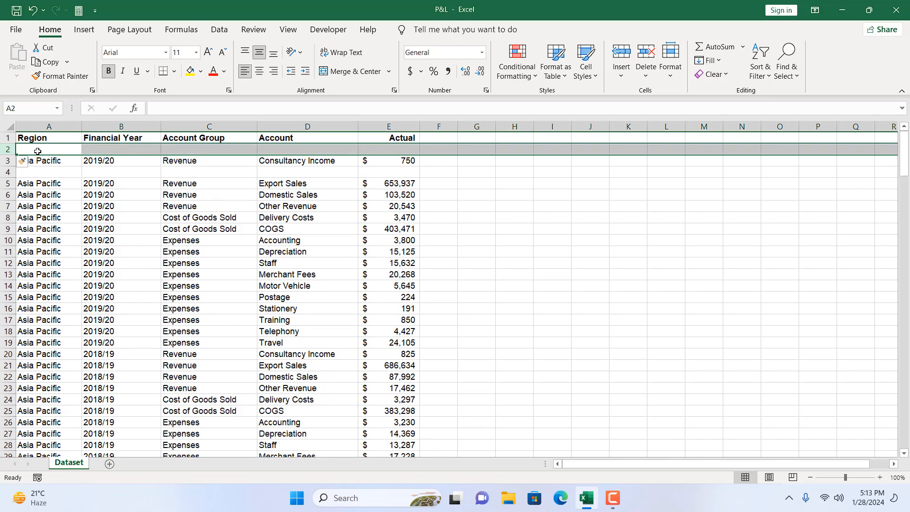
# Insert one blank row above the 2019/20 Other Revenue record in row 7 and another above the Accounting record in row 11
pyautogui.click(4, 207)
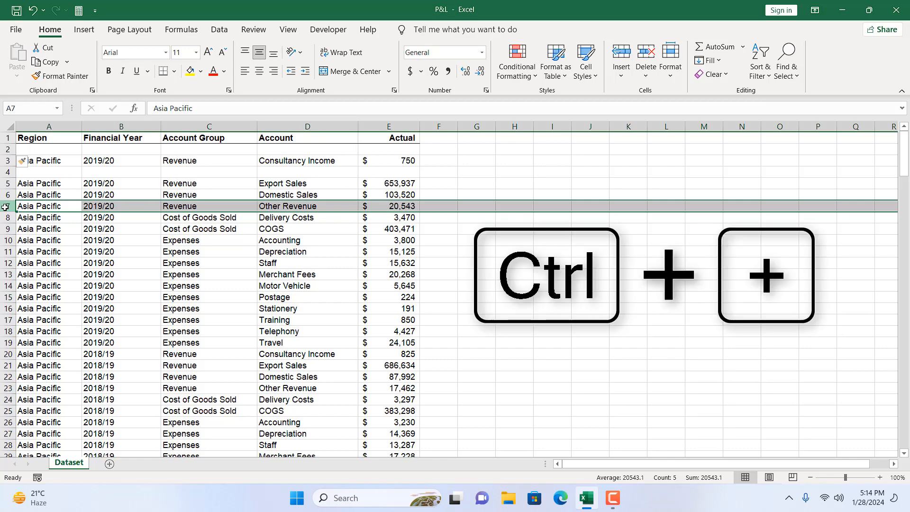
pyautogui.hotkey('ctrl', '+')
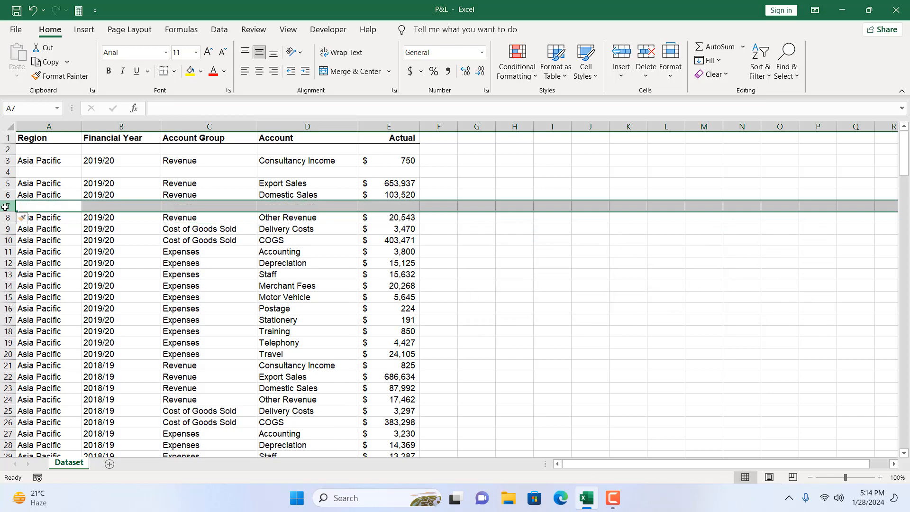
pyautogui.click(5, 252)
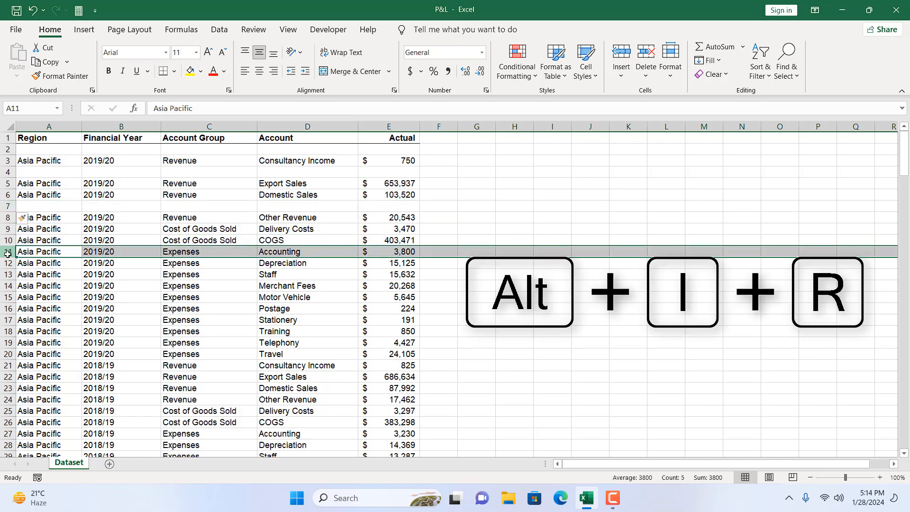
pyautogui.press('alt')
pyautogui.press('i')
pyautogui.press('r')
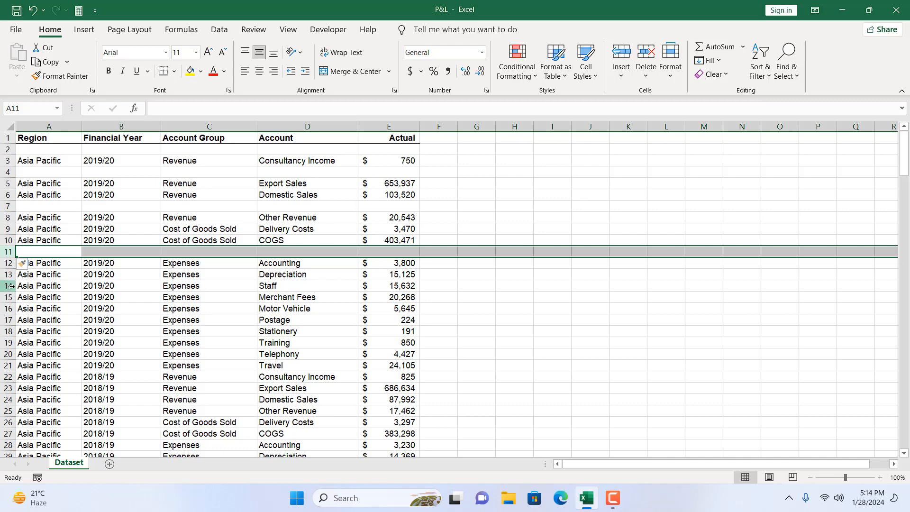
# Insert three blank rows at once above the 2019/20 Staff record in row 14
pyautogui.moveTo(8, 285); pyautogui.dragTo(7, 308)
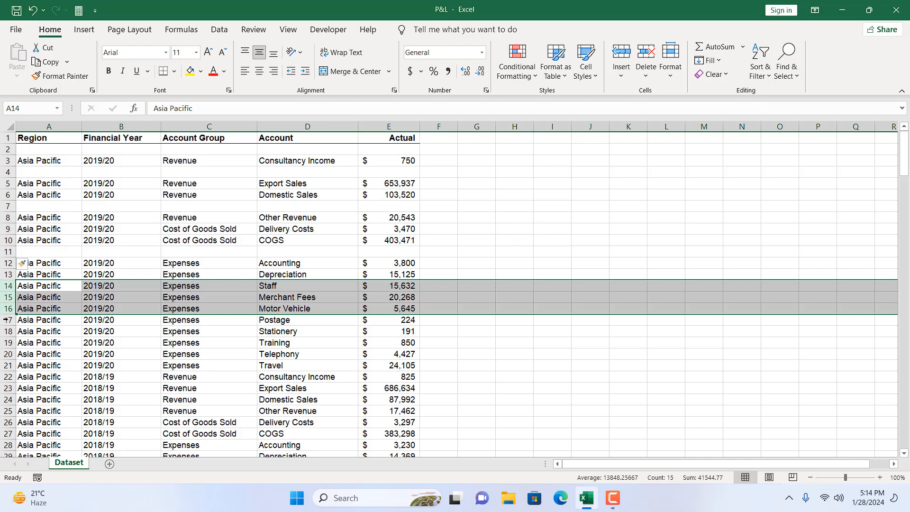
pyautogui.rightClick(63, 291)
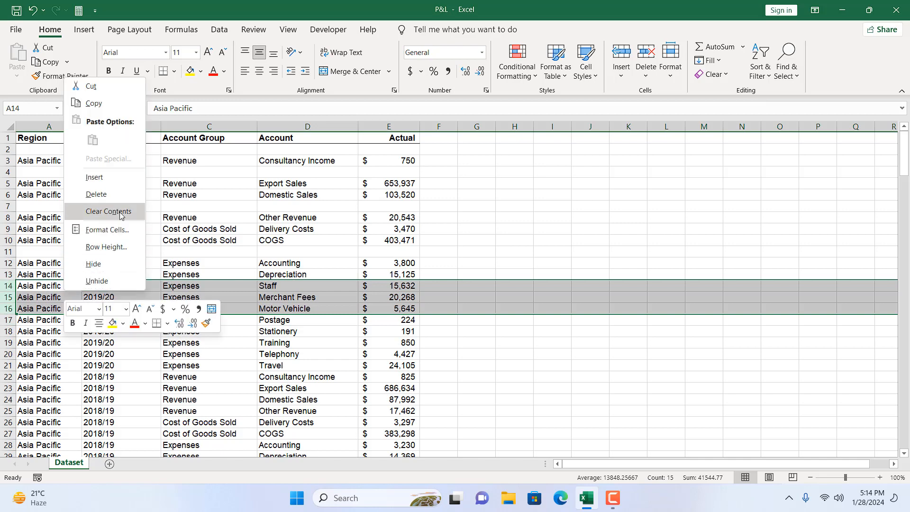
pyautogui.click(120, 183)
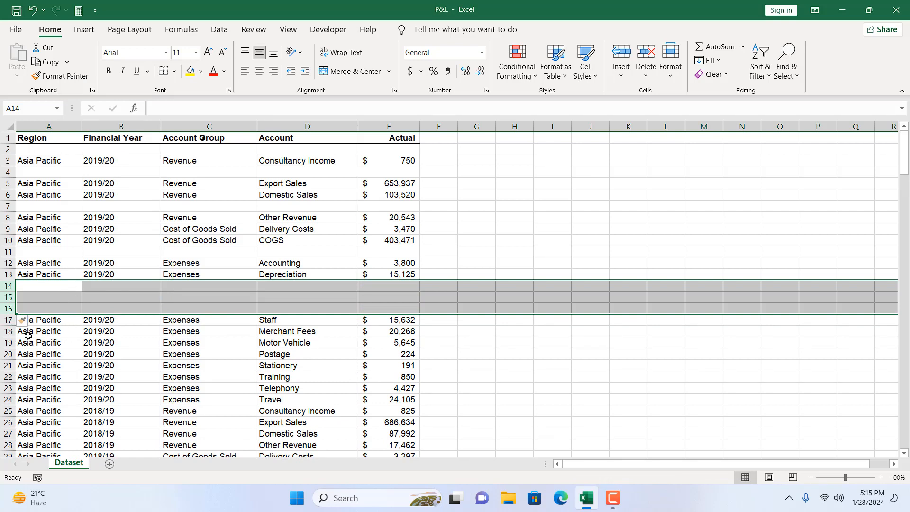
# Insert ten blank rows at once above the 2019/20 Merchant Fees record in row 18
pyautogui.click(7, 331)
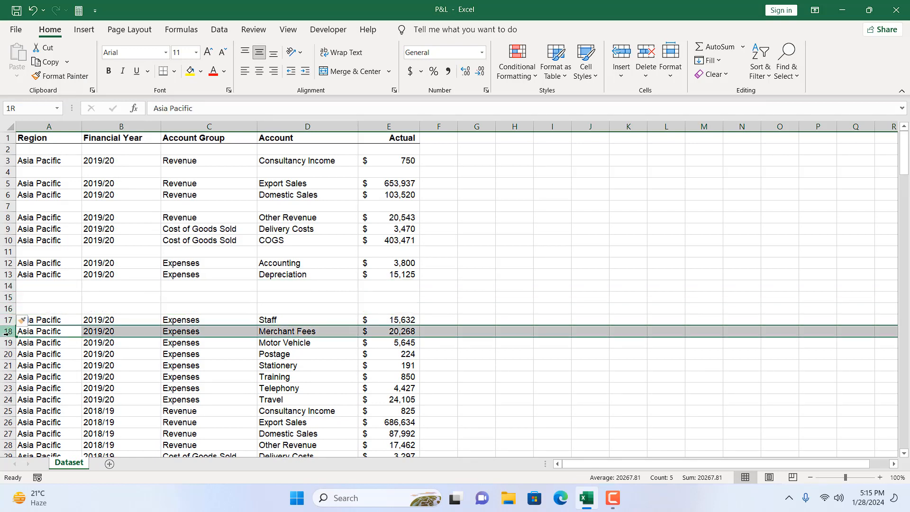
pyautogui.moveTo(7, 331); pyautogui.dragTo(7, 374)
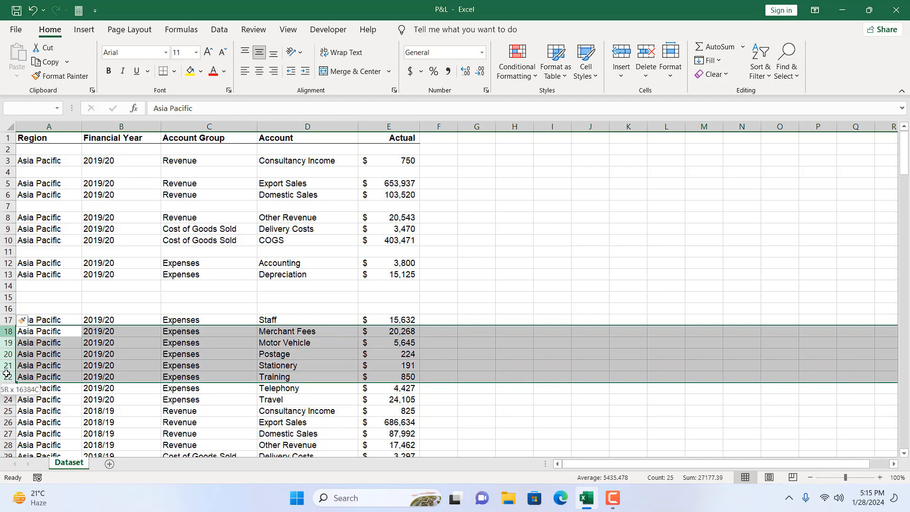
pyautogui.moveTo(7, 374); pyautogui.dragTo(6, 386)
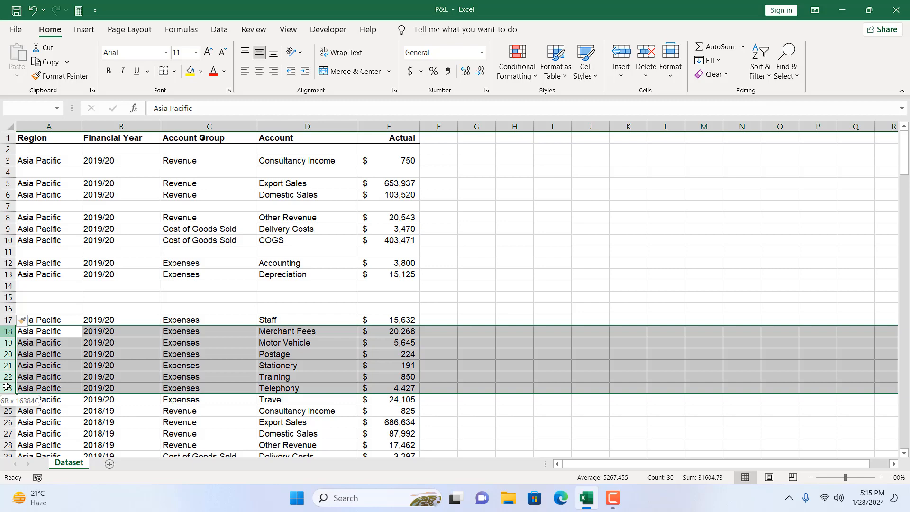
pyautogui.moveTo(6, 386); pyautogui.dragTo(6, 433)
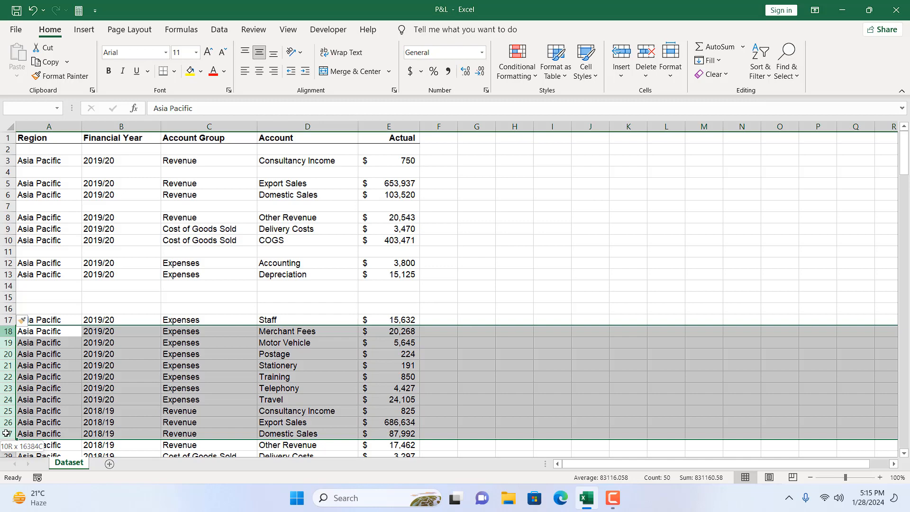
pyautogui.moveTo(6, 433); pyautogui.dragTo(6, 433)
pyautogui.rightClick(56, 367)
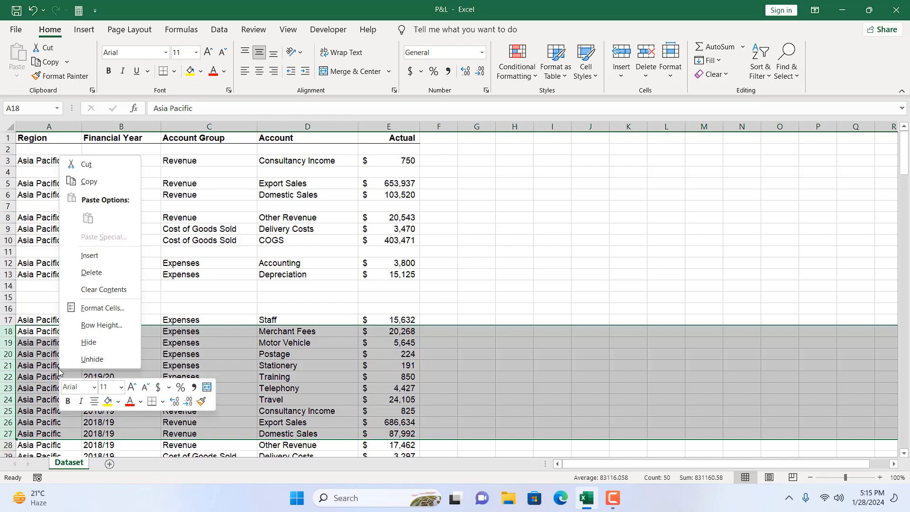
pyautogui.click(92, 255)
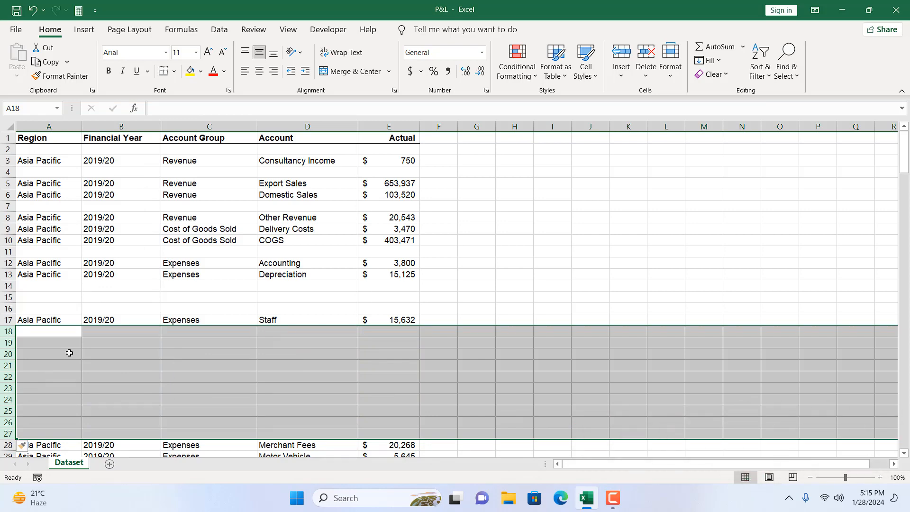
pyautogui.scroll(-7, 69, 353)
pyautogui.scroll(-2, 70, 353)
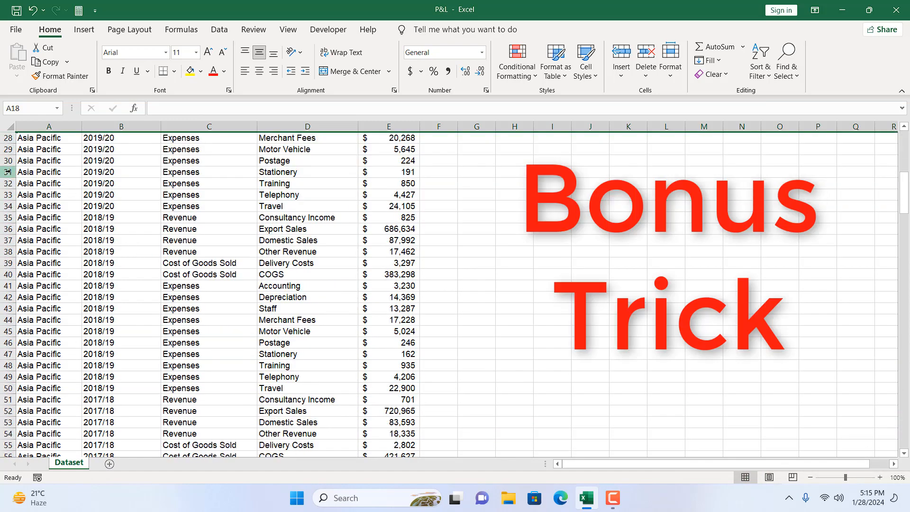
pyautogui.click(8, 172)
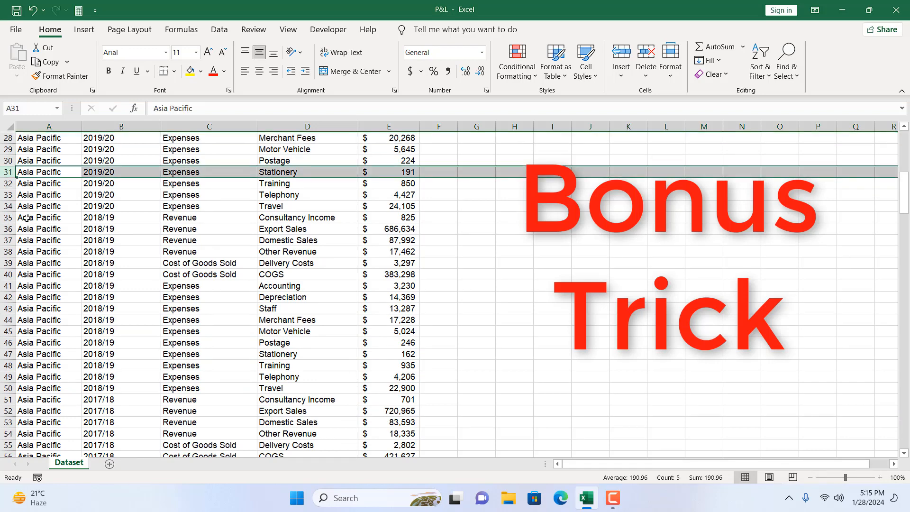
pyautogui.click(26, 217)
pyautogui.click(28, 173)
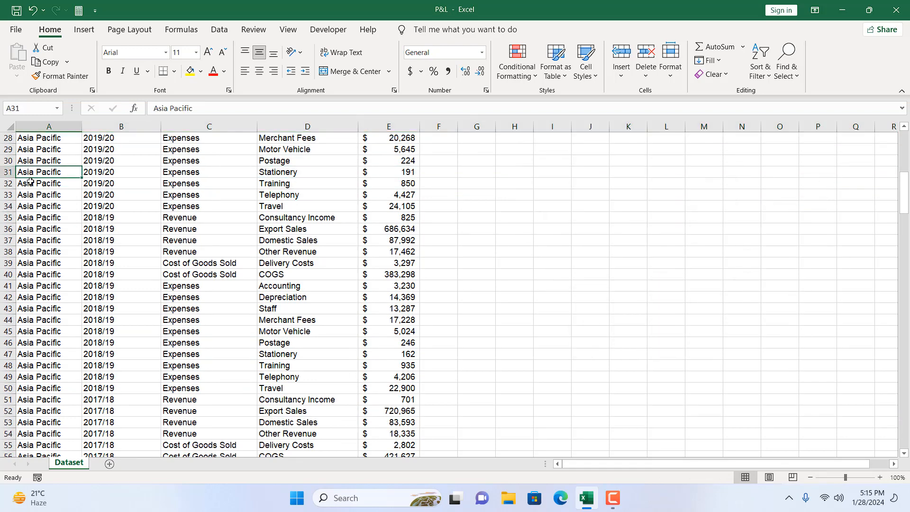
pyautogui.click(30, 183)
pyautogui.click(36, 198)
pyautogui.click(37, 219)
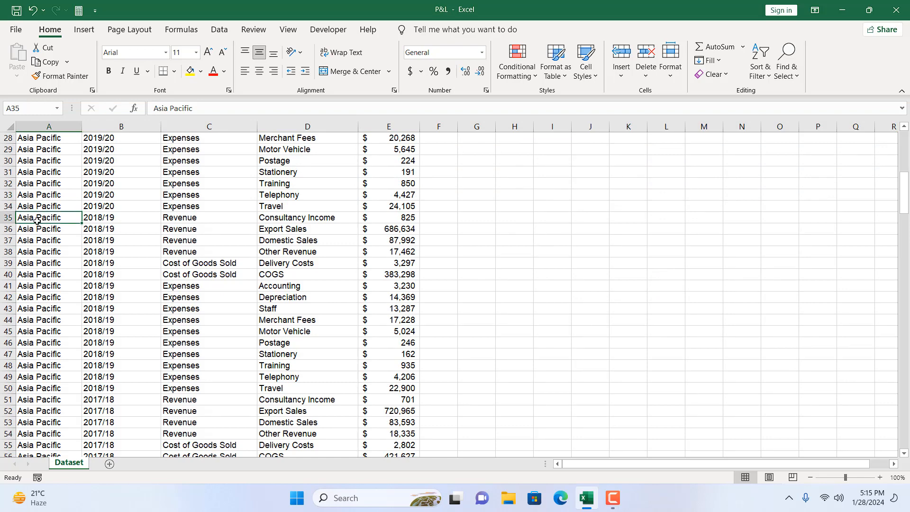
pyautogui.click(30, 173)
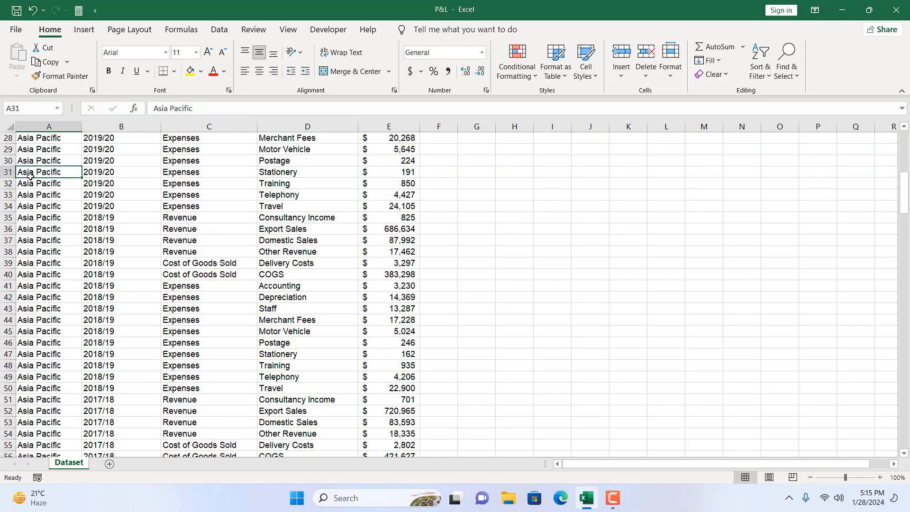
# Insert a separate blank row above each of rows 31 to 35, from Stationery to the 2018/19 Consultancy Income record, in one operation
pyautogui.click(7, 173)
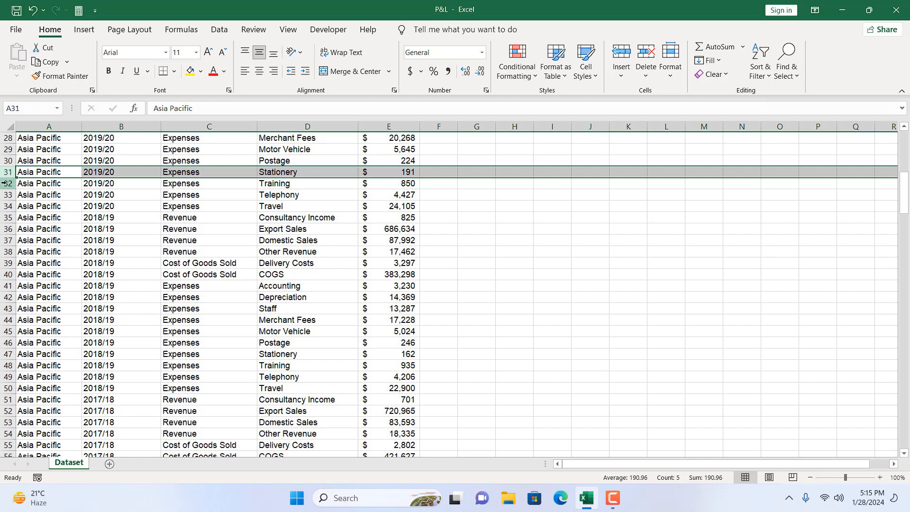
pyautogui.keyDown('ctrl'); pyautogui.click(5, 183); pyautogui.keyUp('ctrl')
pyautogui.keyDown('ctrl'); pyautogui.click(7, 195); pyautogui.keyUp('ctrl')
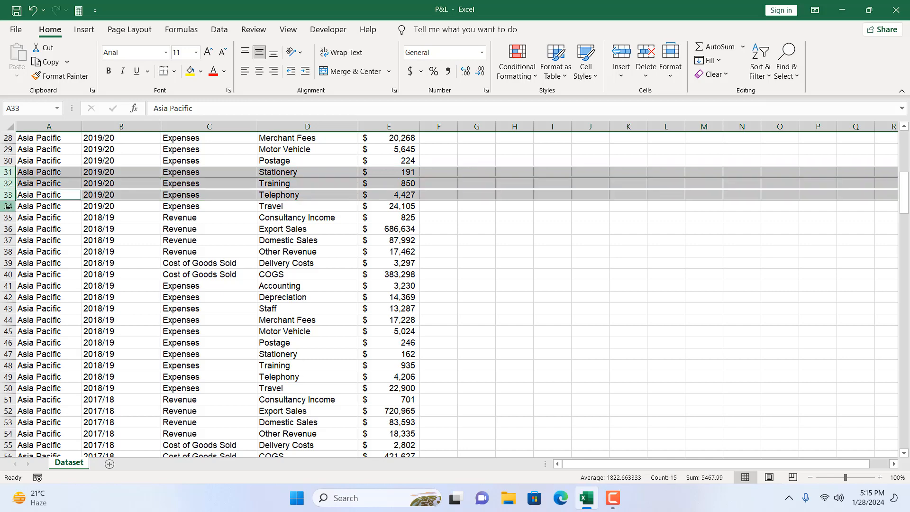
pyautogui.keyDown('ctrl'); pyautogui.click(7, 205); pyautogui.keyUp('ctrl')
pyautogui.keyDown('ctrl'); pyautogui.click(10, 217); pyautogui.keyUp('ctrl')
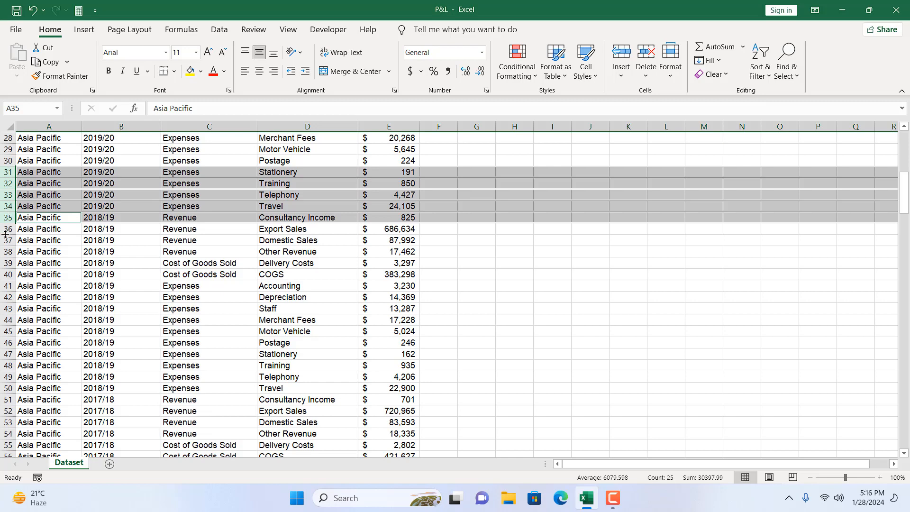
pyautogui.rightClick(51, 190)
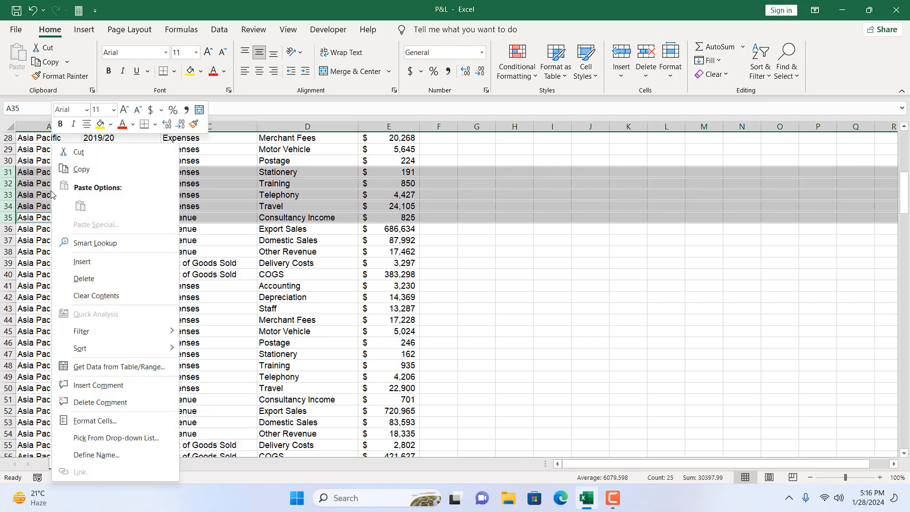
pyautogui.click(77, 262)
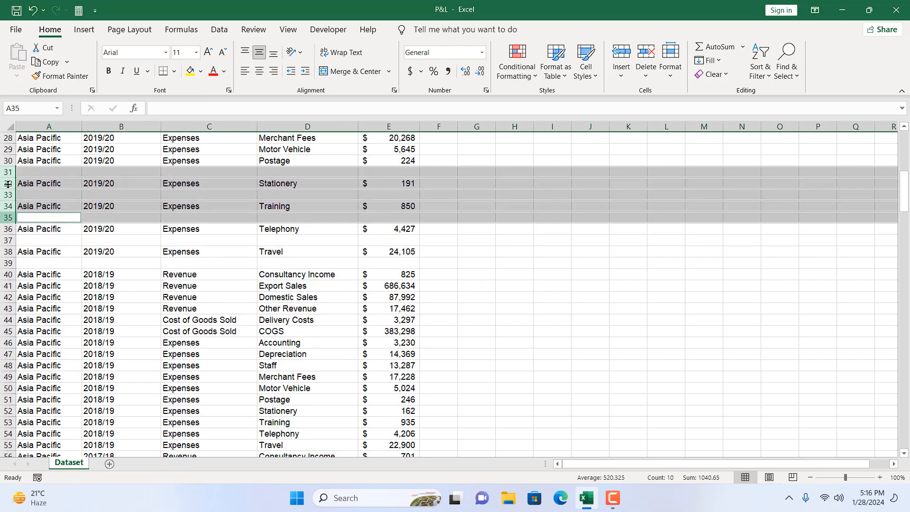
pyautogui.click(22, 169)
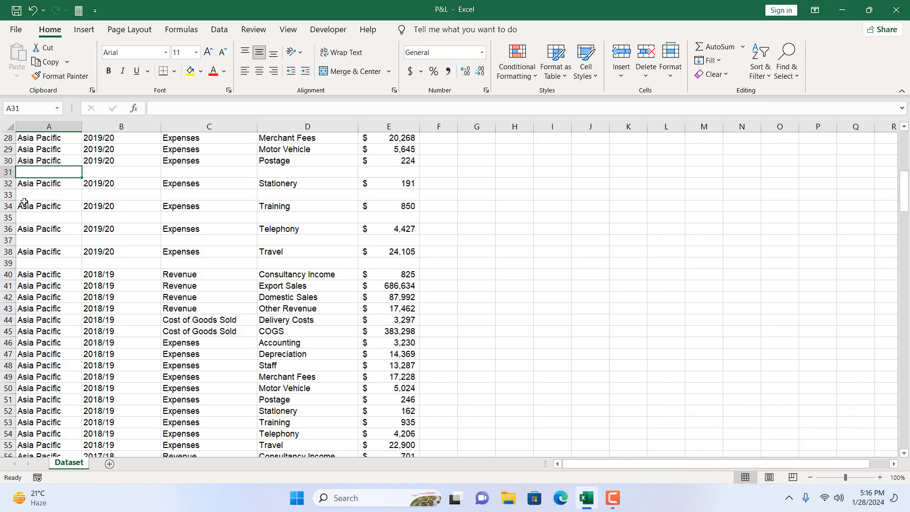
pyautogui.click(24, 260)
# Insert two blank rows above each of the row pairs 41–42, 44–45 and 47–48 in one operation
pyautogui.scroll(-1, 25, 256)
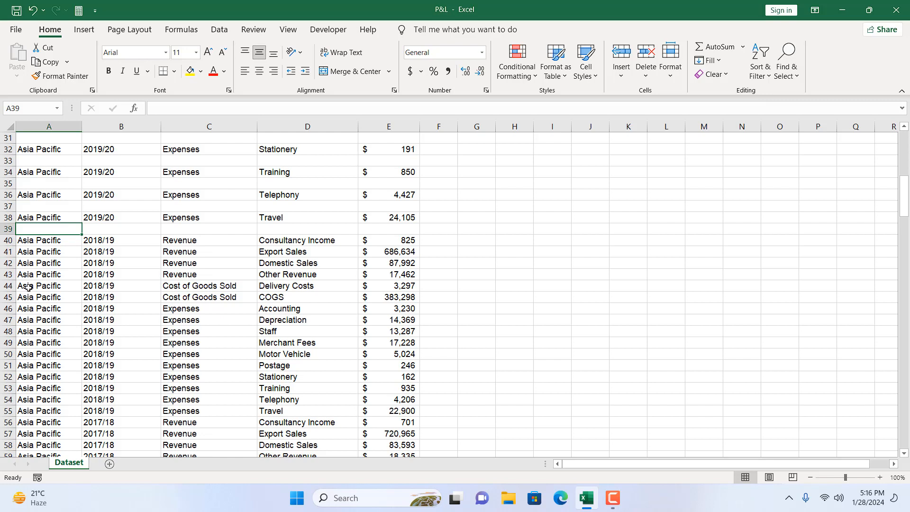
pyautogui.scroll(-1, 29, 287)
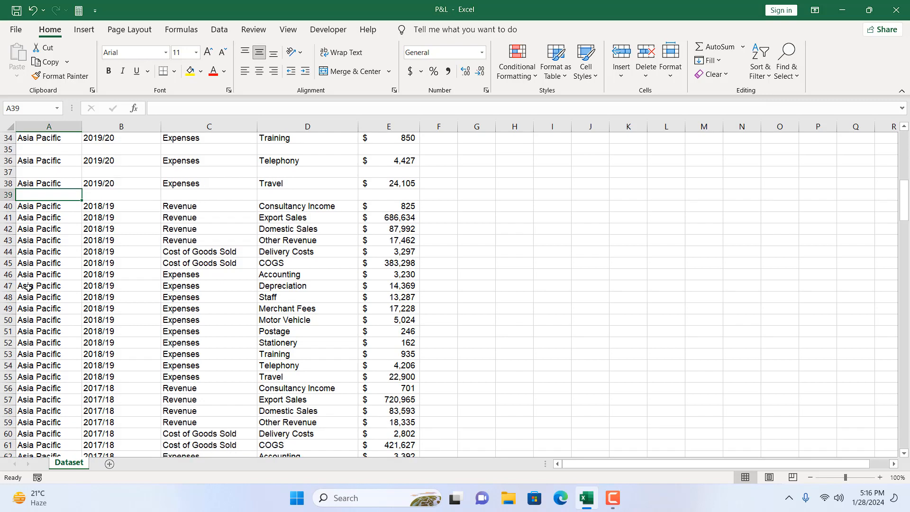
pyautogui.click(2, 218)
pyautogui.moveTo(2, 218); pyautogui.dragTo(3, 229)
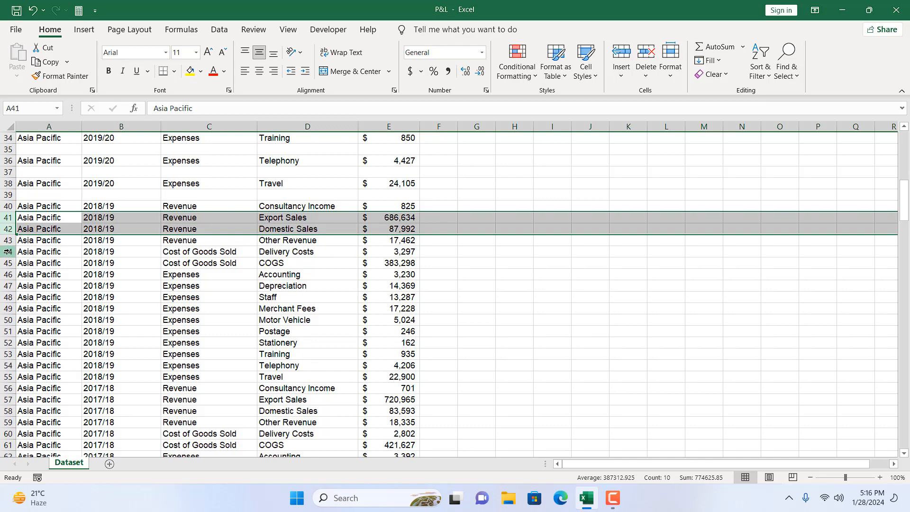
pyautogui.moveTo(7, 251); pyautogui.dragTo(4, 296)
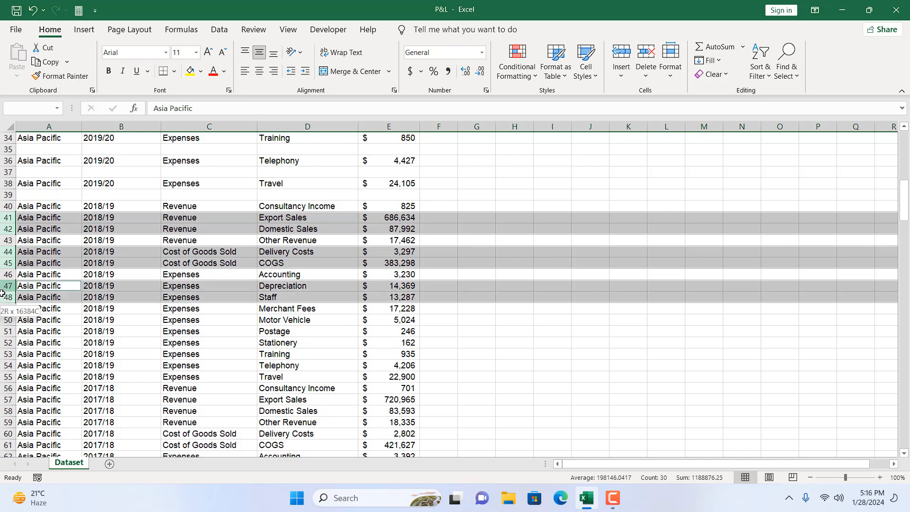
pyautogui.rightClick(59, 256)
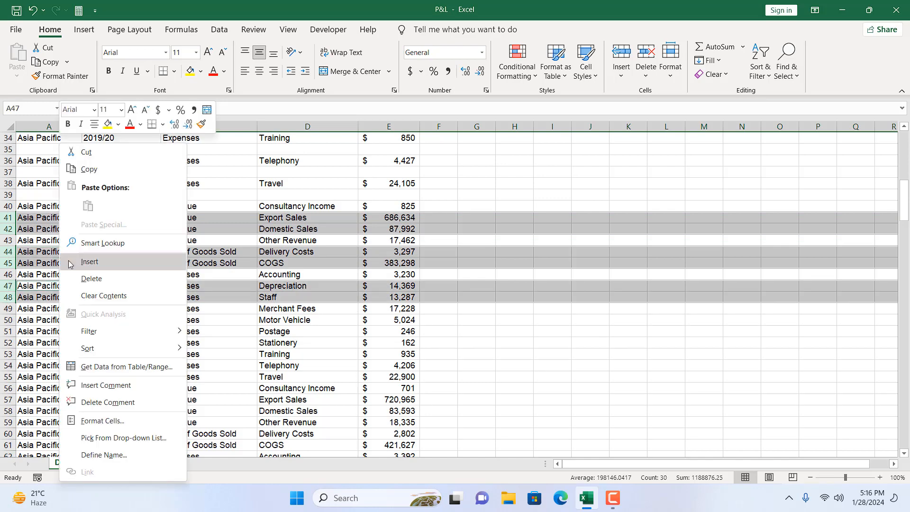
pyautogui.click(60, 261)
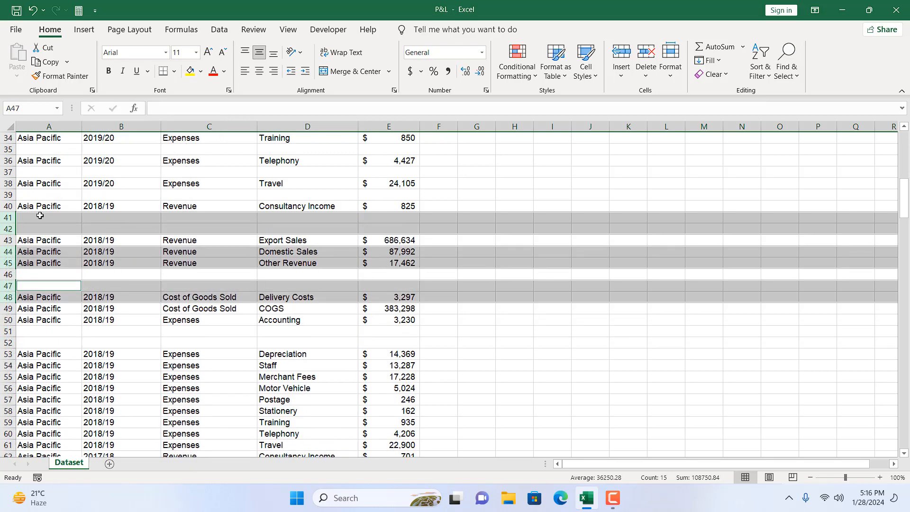
pyautogui.moveTo(40, 214); pyautogui.dragTo(48, 234)
pyautogui.moveTo(22, 269); pyautogui.dragTo(21, 287)
pyautogui.moveTo(20, 328); pyautogui.dragTo(21, 339)
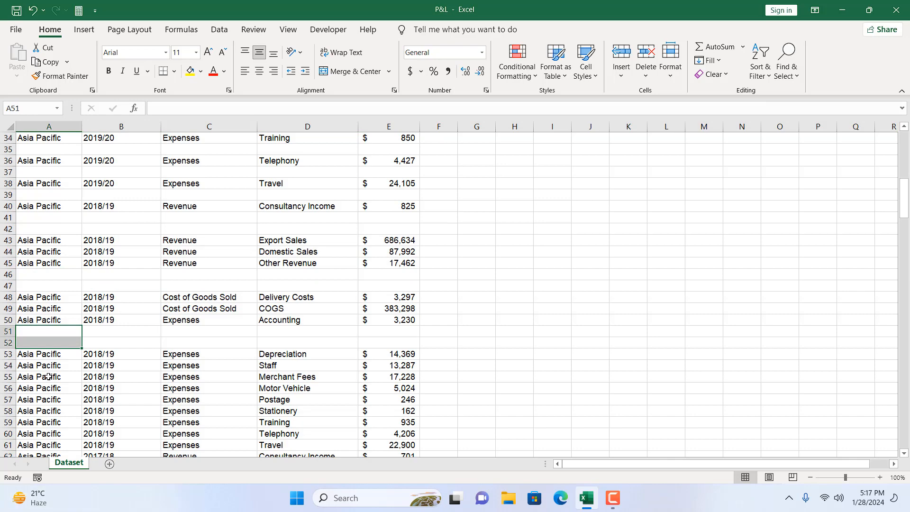
pyautogui.scroll(-2, 49, 377)
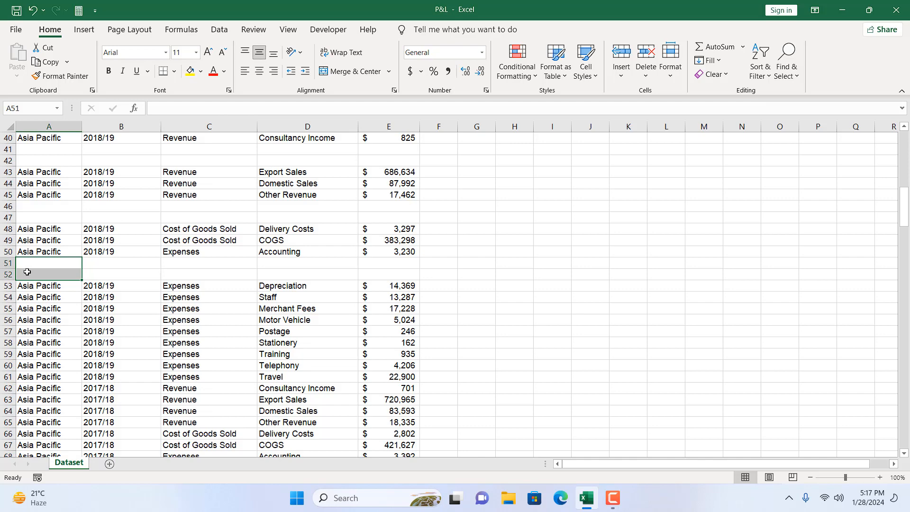
pyautogui.scroll(-2, 95, 273)
pyautogui.click(95, 272)
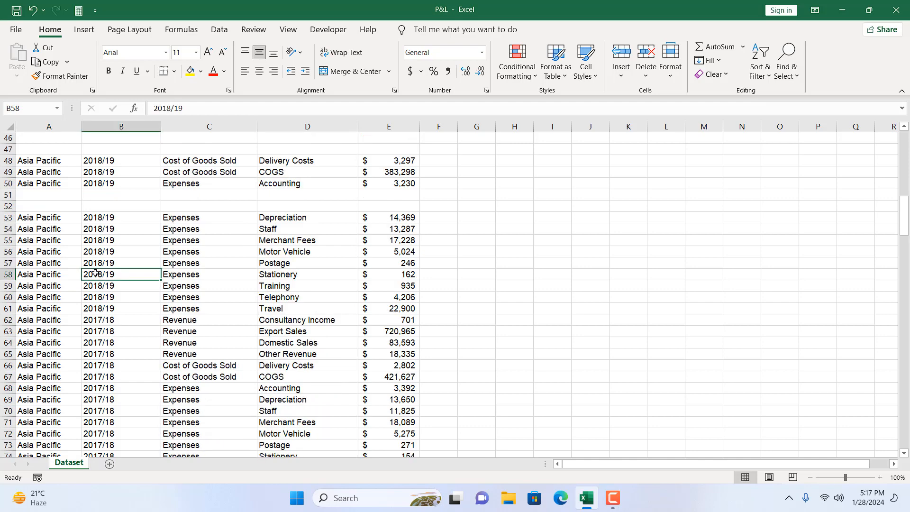